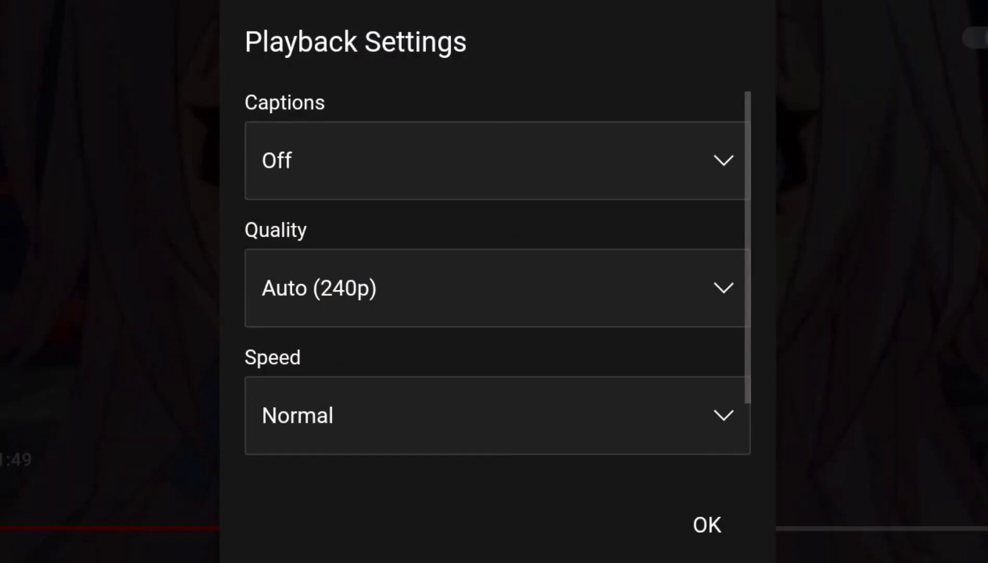
- Open the March 7th video's quality list, showing resolutions from 720p down to 144p
{"action": "left_click", "coordinate": [494, 287]}
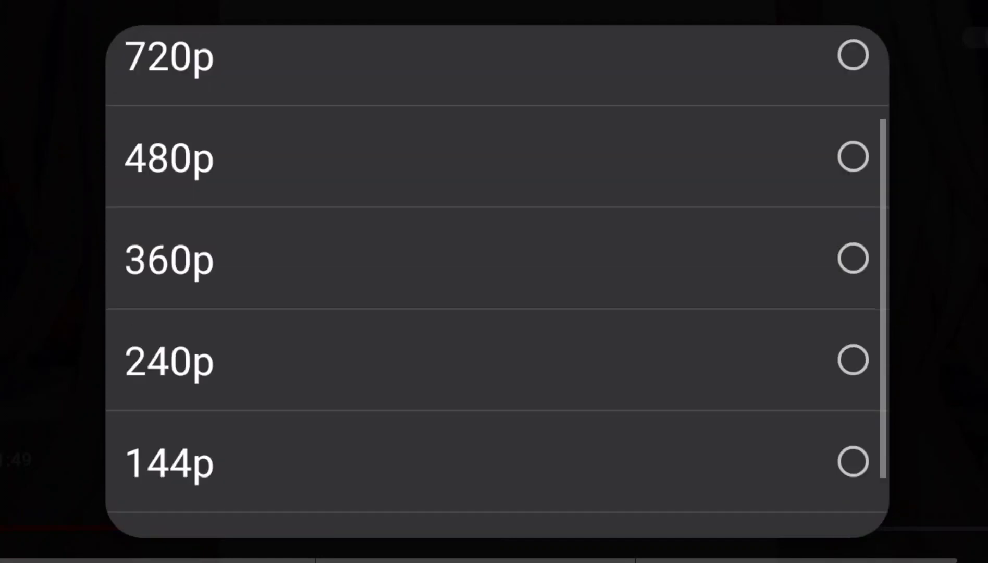